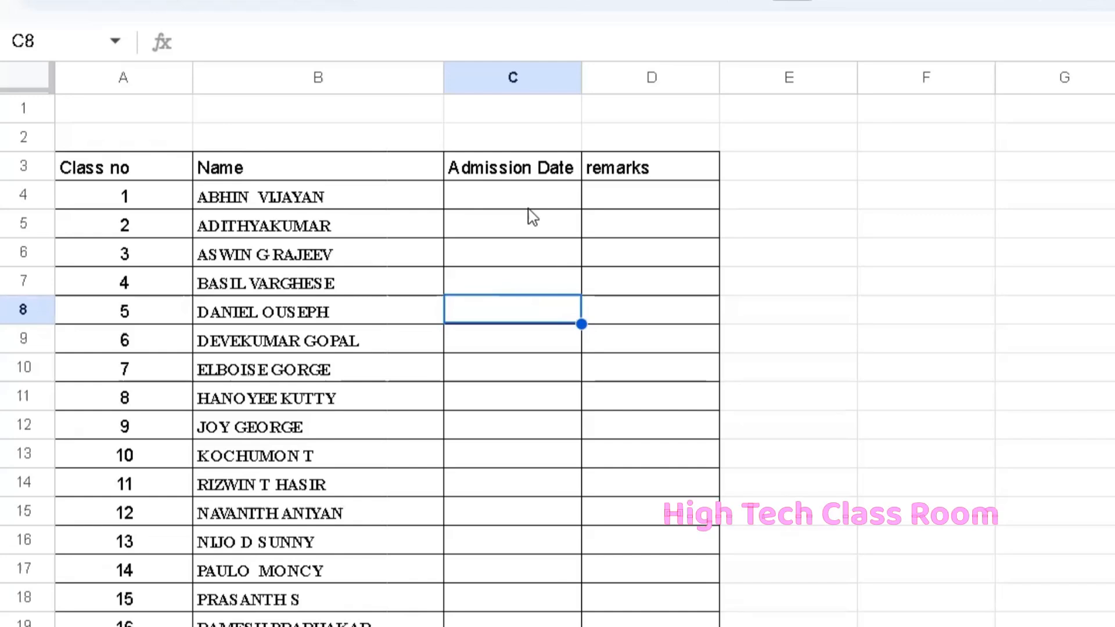
Step: Enter the admission dates 2-2-2024 in cell C4 and 3-2-2024 in cell C5
left_click(528, 207)
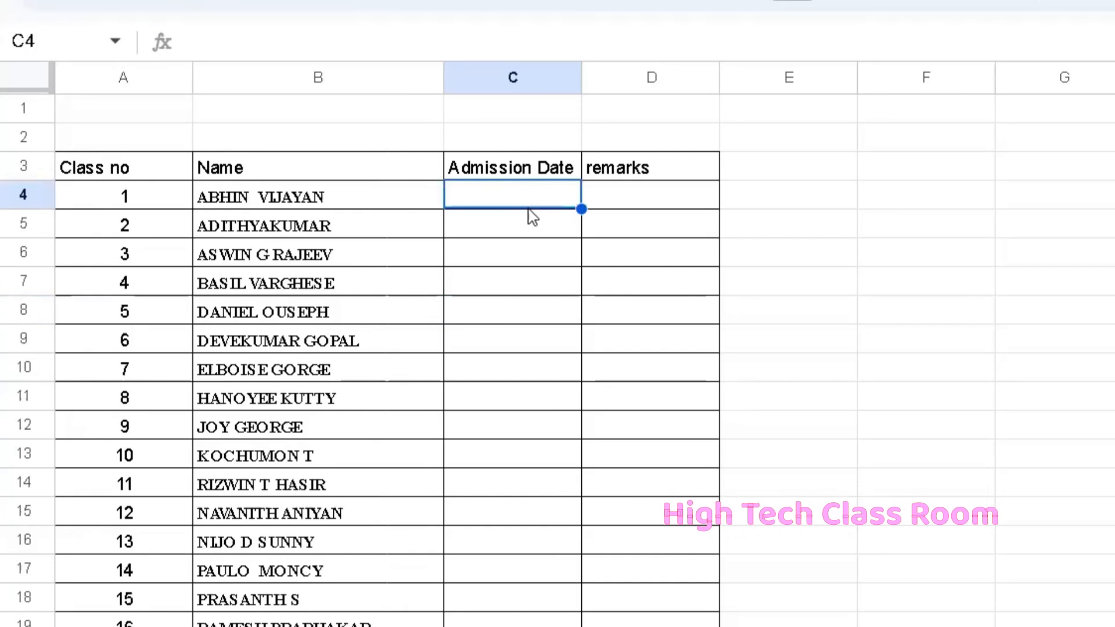
type("2-2-2024")
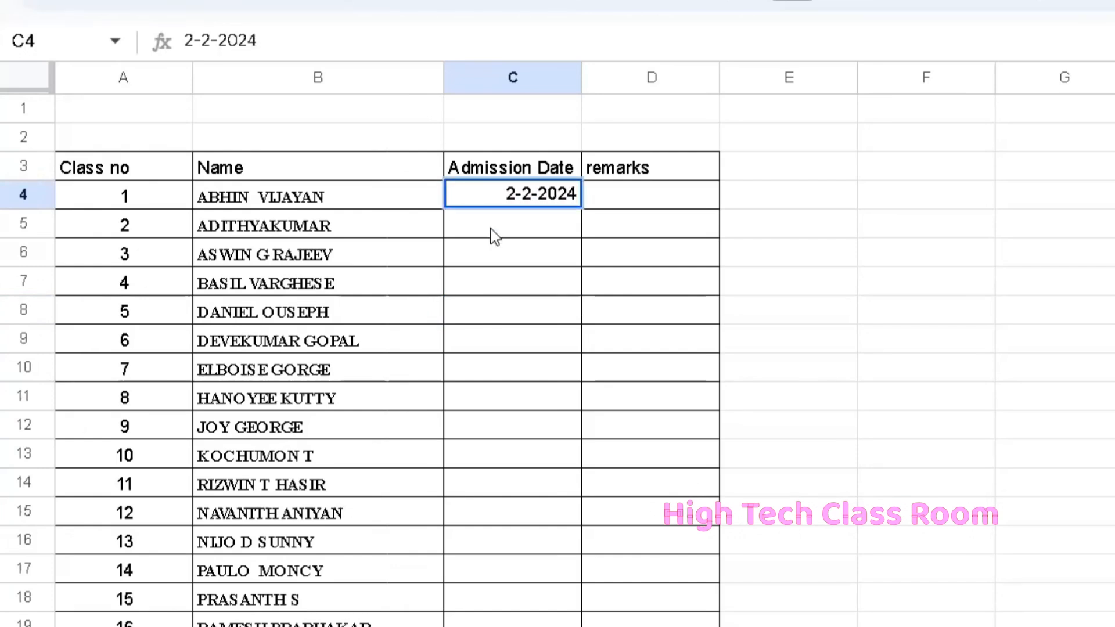
key("Return")
type("3-2-2")
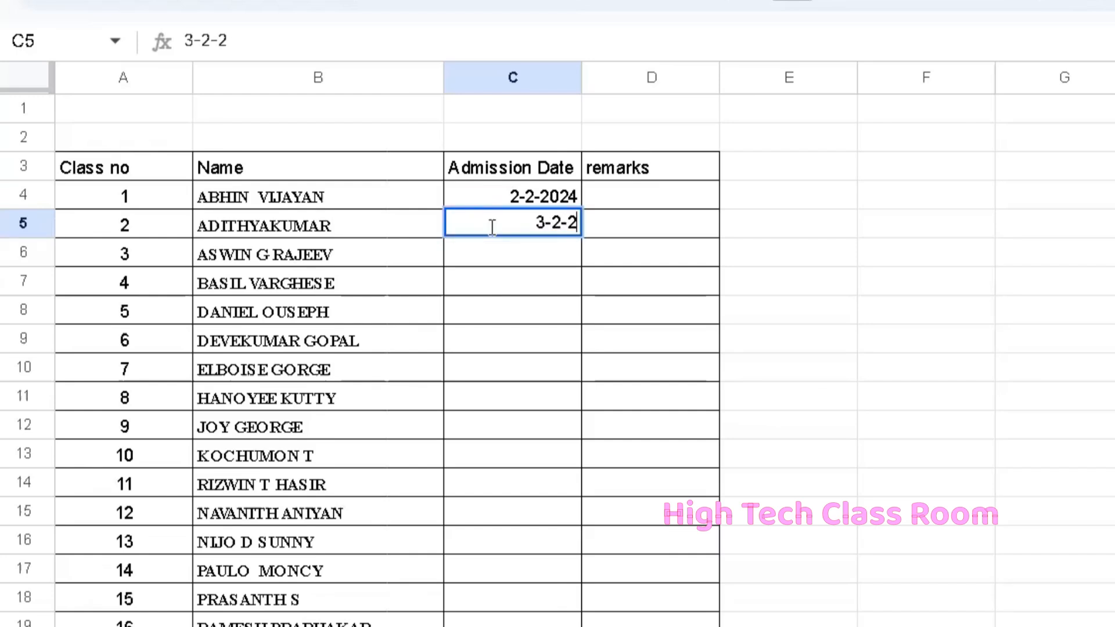
type("024")
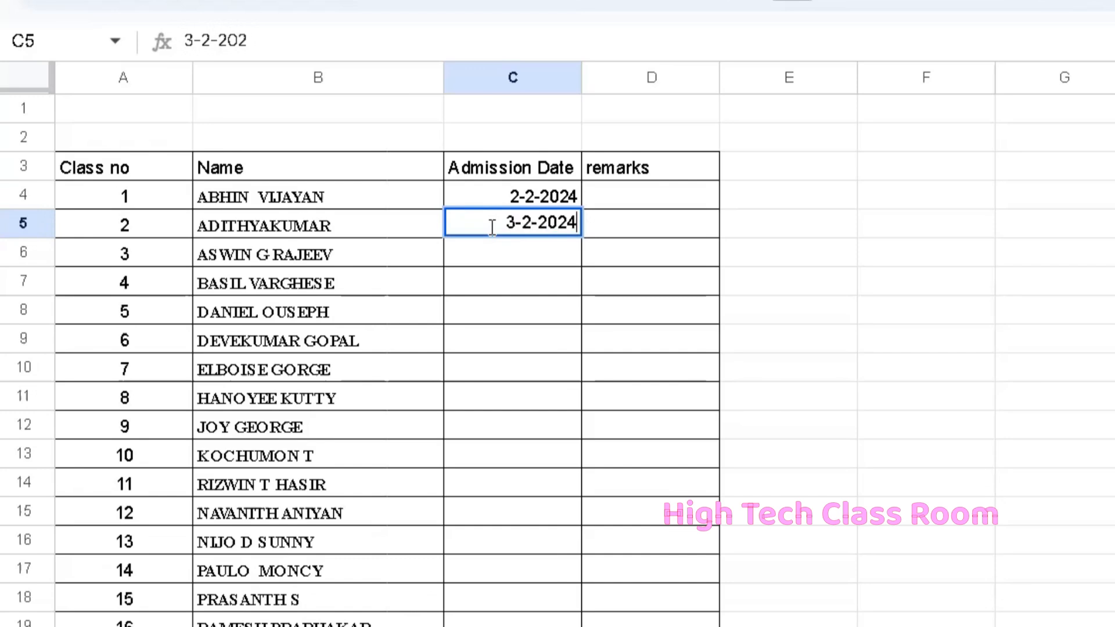
key("Return")
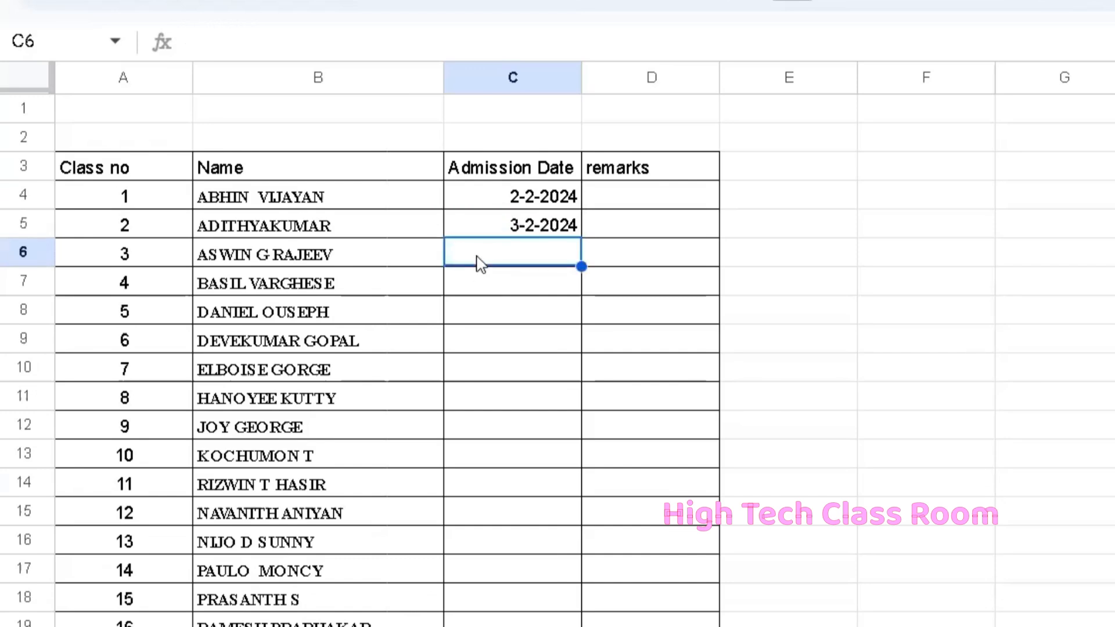
Step: Choose 7 February 2024 for cell C6 and 22 March 2024 for cell C7 from the date picker
double_click(479, 258)
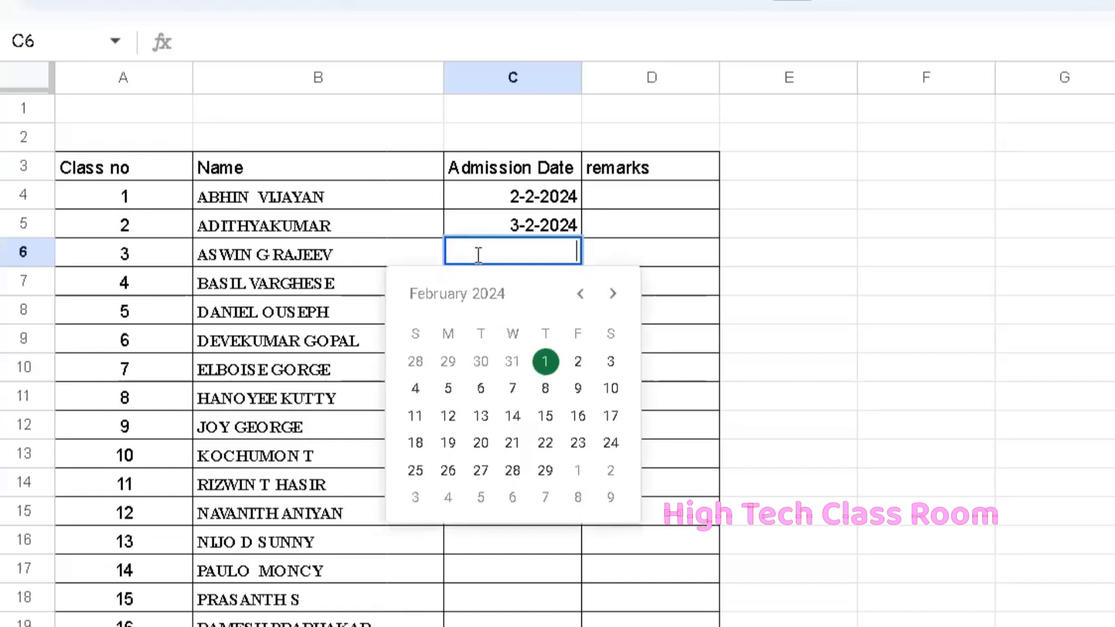
left_click(505, 392)
double_click(500, 285)
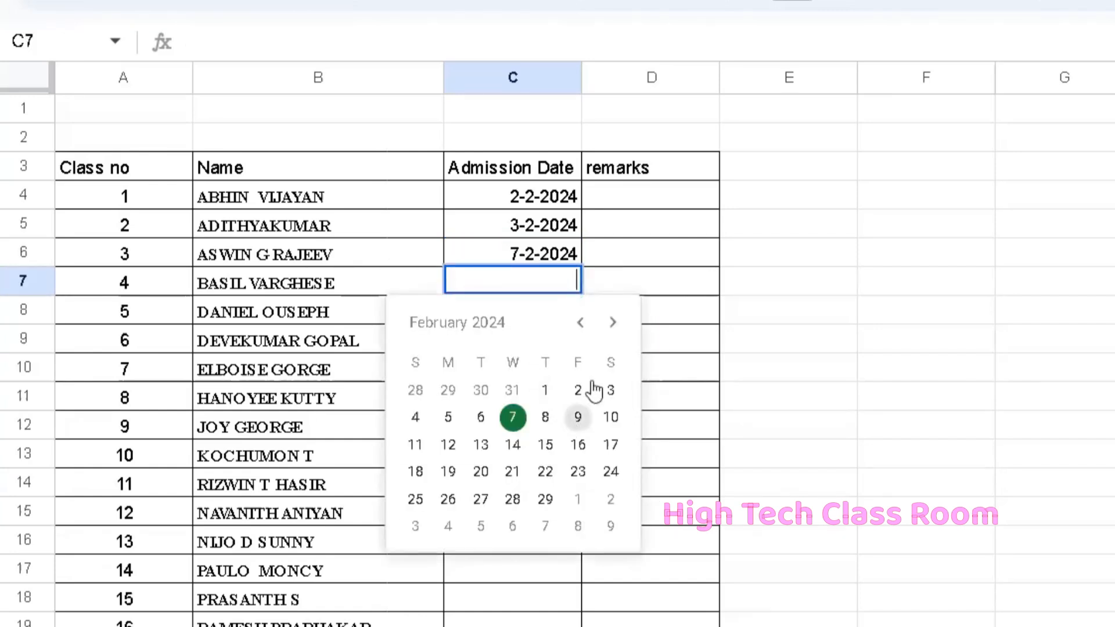
left_click(613, 322)
left_click(578, 472)
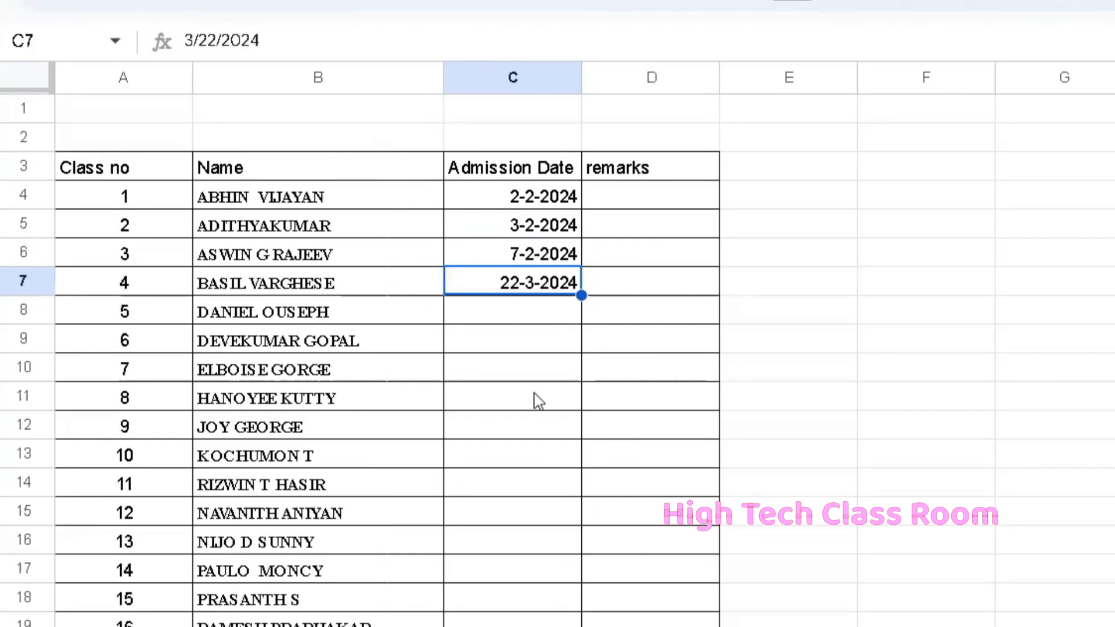
Step: Choose a date two months before March 2024 for cell C8 from the date picker
double_click(525, 317)
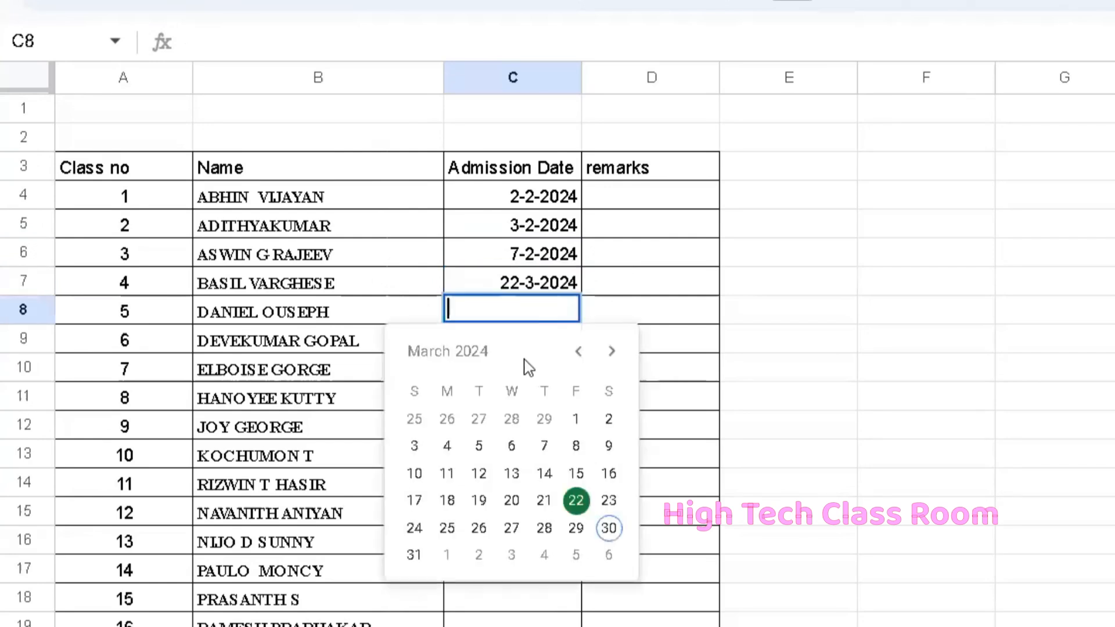
double_click(578, 353)
left_click(447, 420)
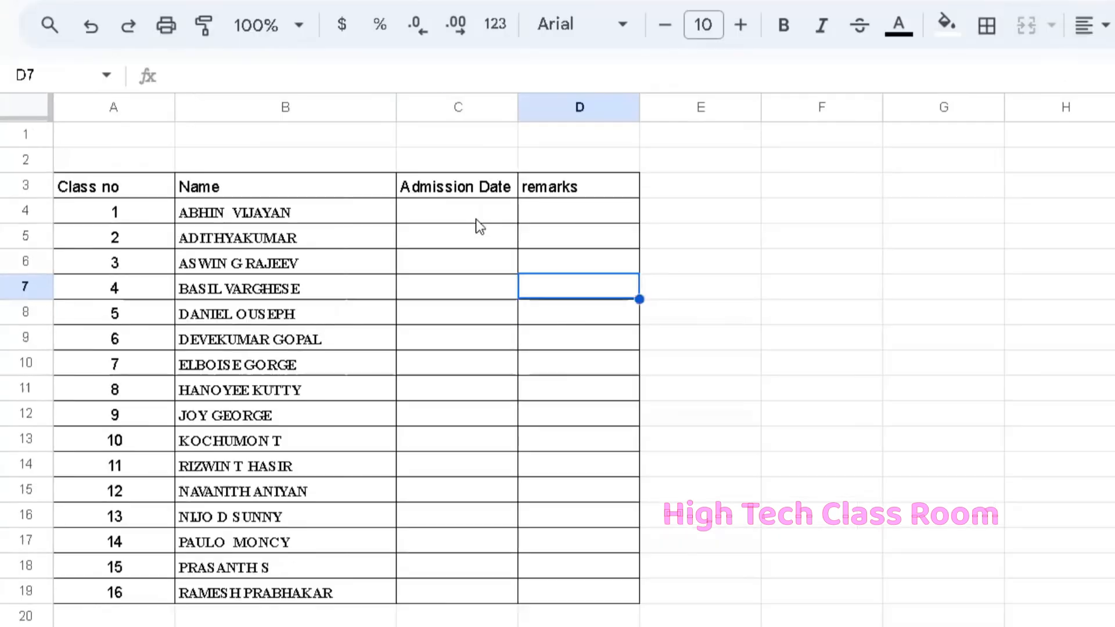
Step: Add a data validation rule for the empty Admission Date cells C4:C19
left_click_drag(474, 213, 480, 587)
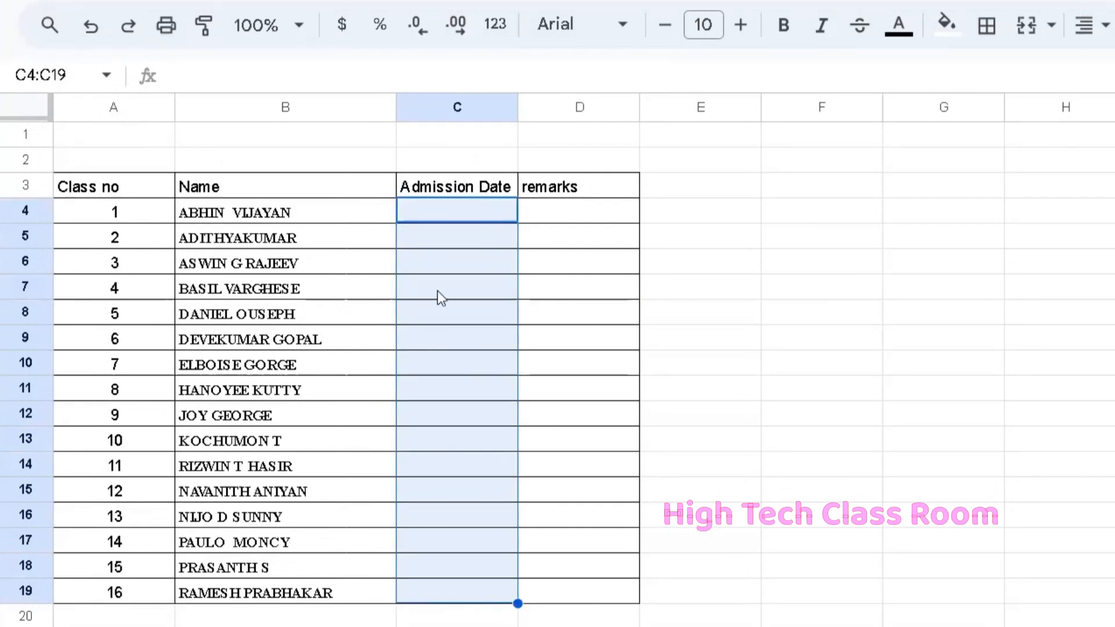
left_click(393, 1)
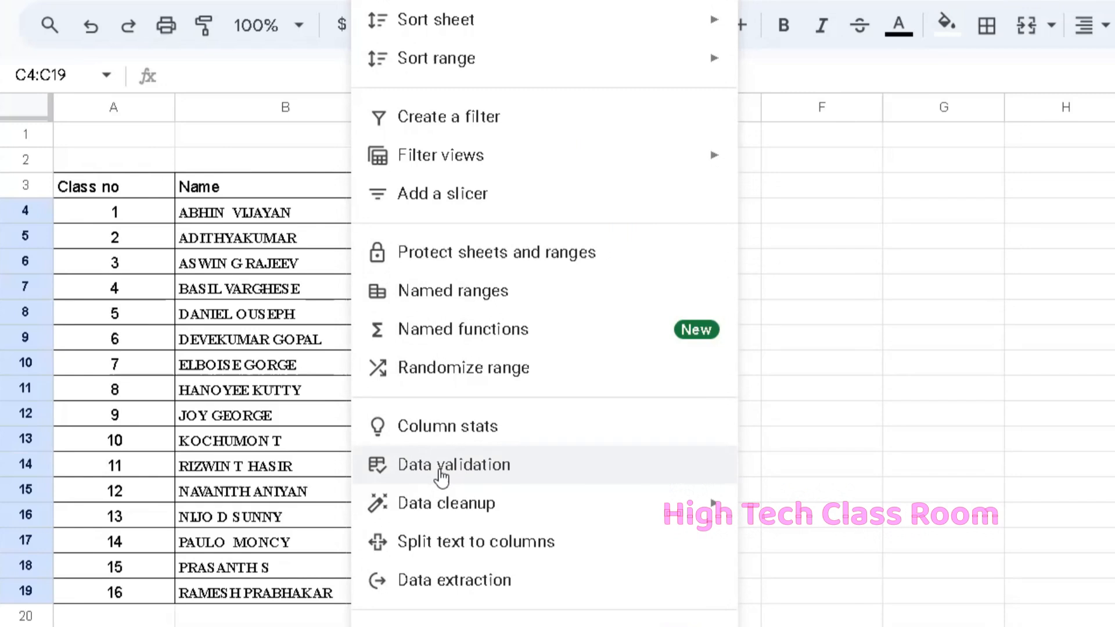
left_click(440, 472)
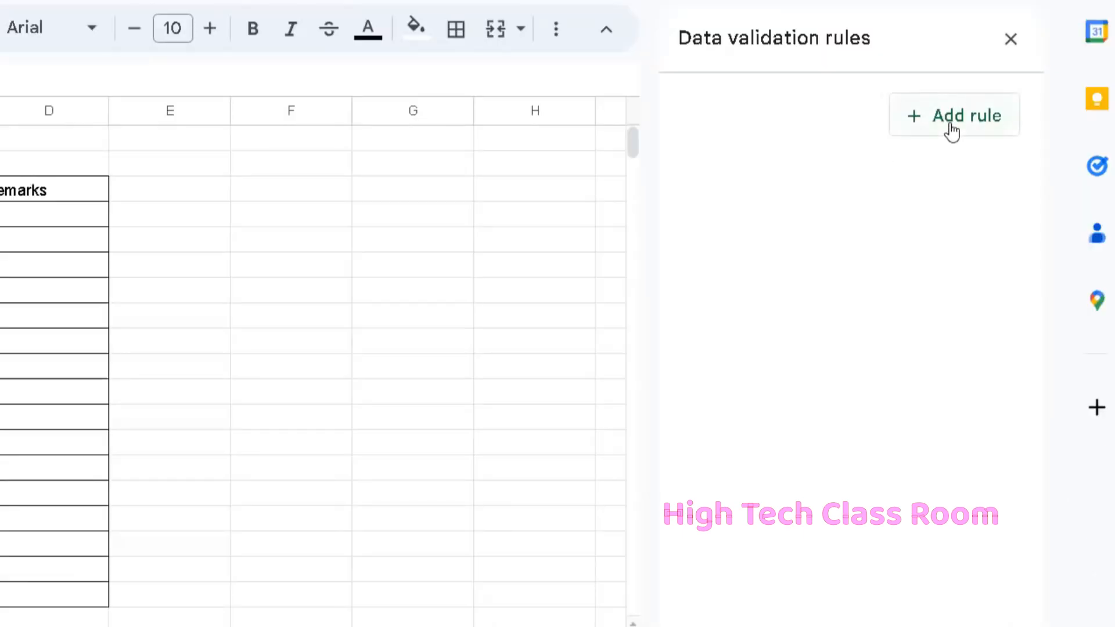
left_click(951, 124)
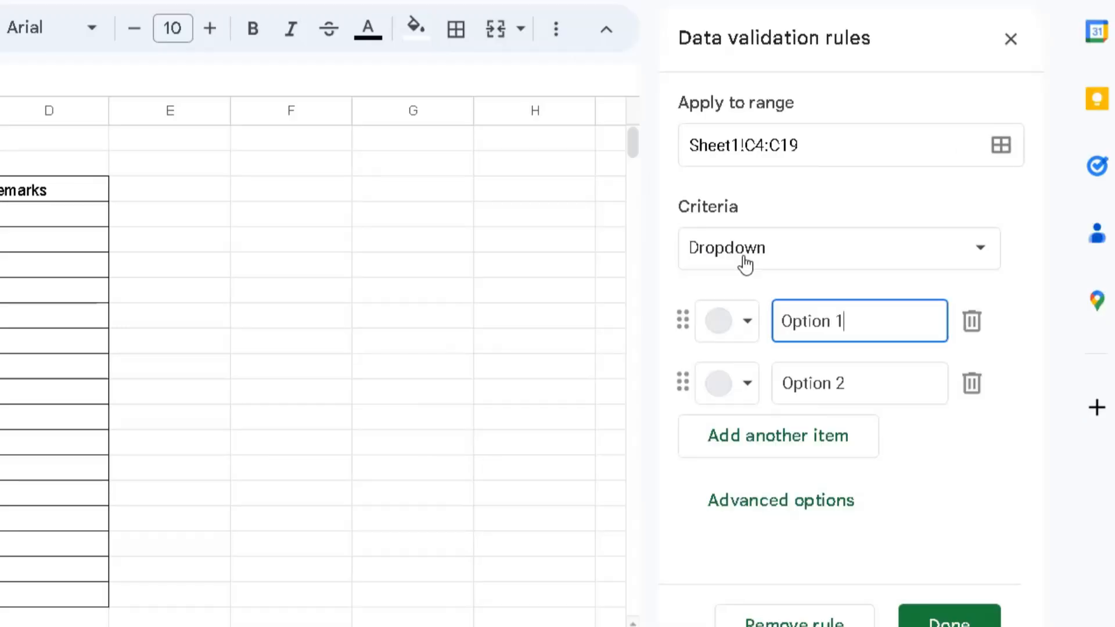
Step: Set the validation rule's criteria to "Is valid date" and save the rule
left_click(743, 262)
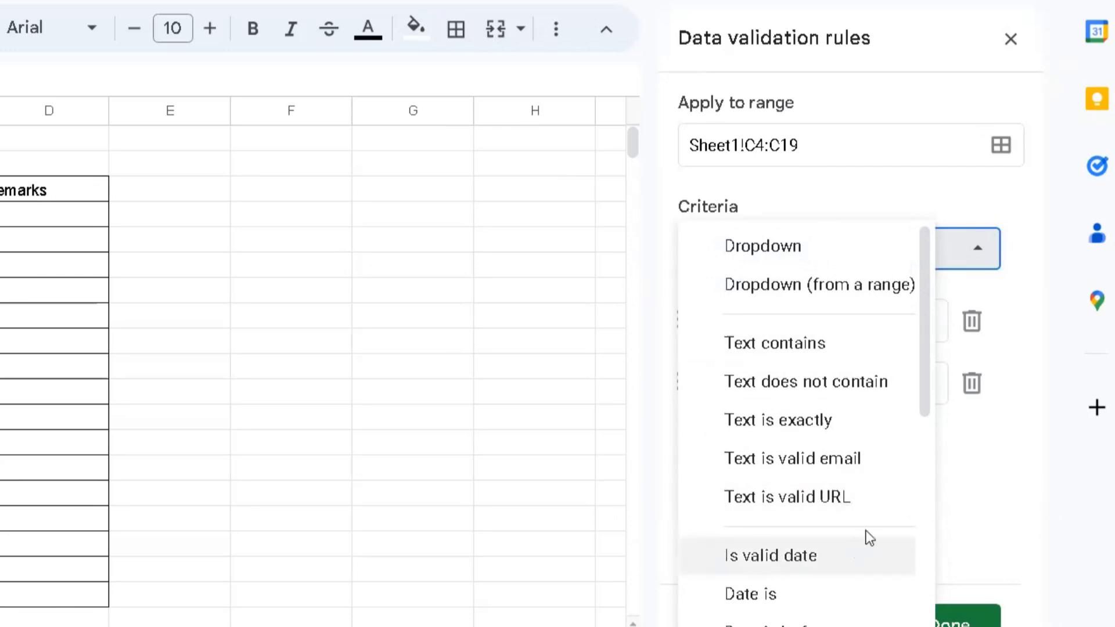
scroll(920, 453, "down", 3)
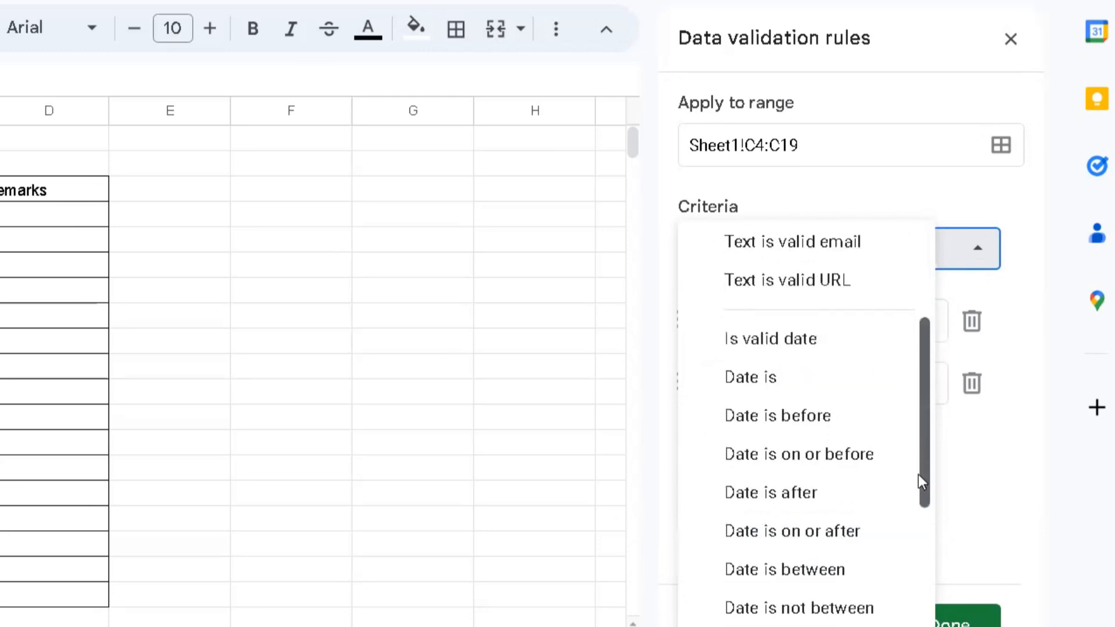
scroll(923, 523, "down", 5)
scroll(926, 622, "down", 2)
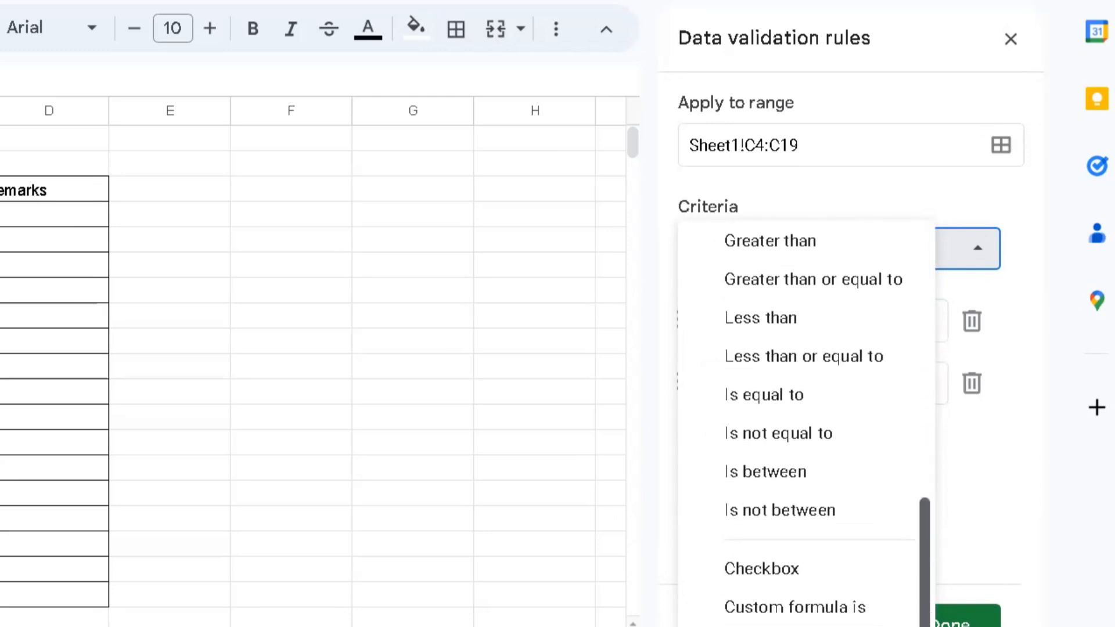
scroll(927, 518, "up", 5)
left_click_drag(927, 518, 923, 453)
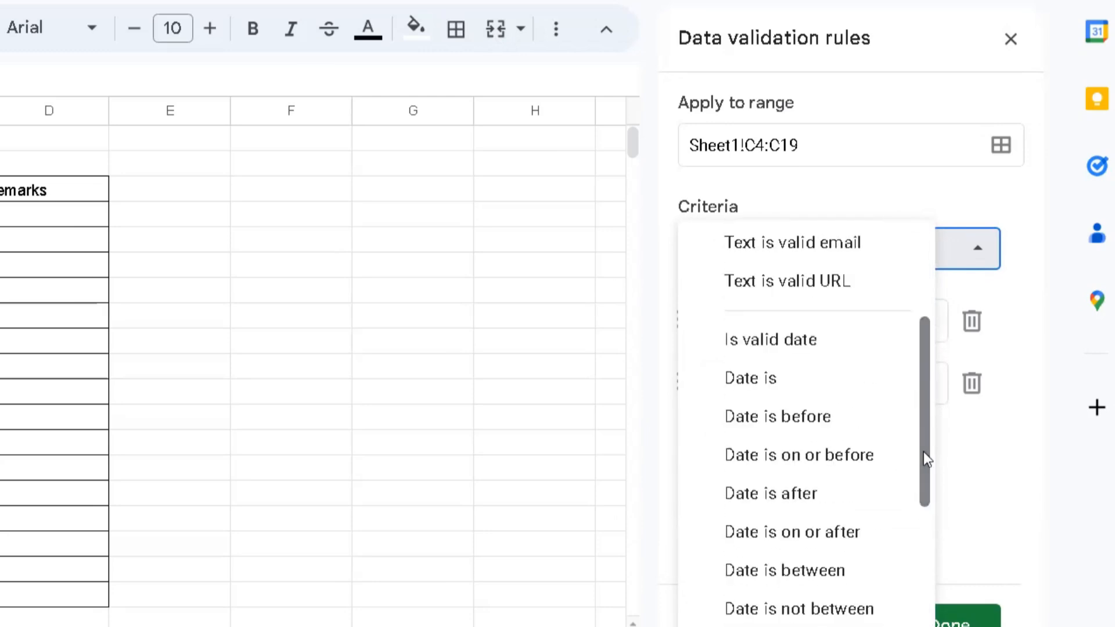
left_click(791, 349)
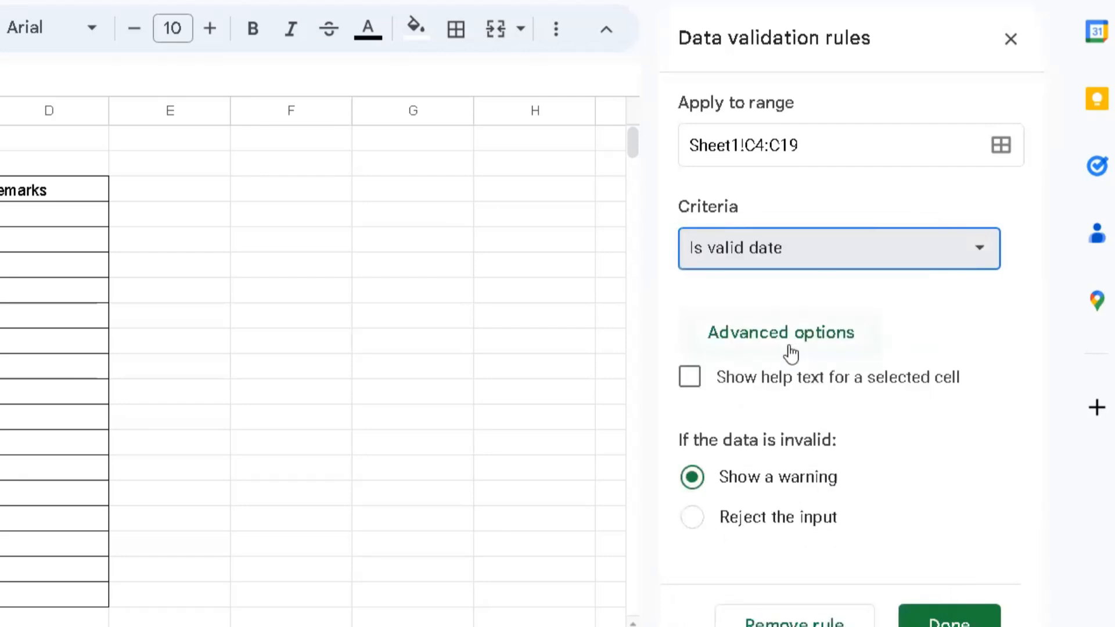
left_click(951, 621)
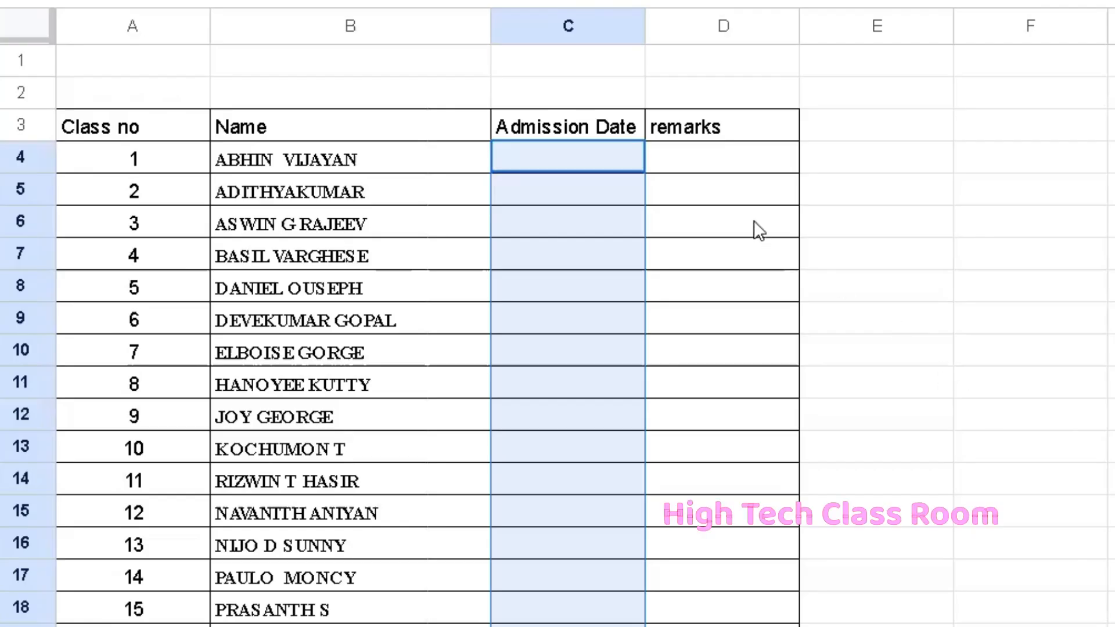
left_click(754, 222)
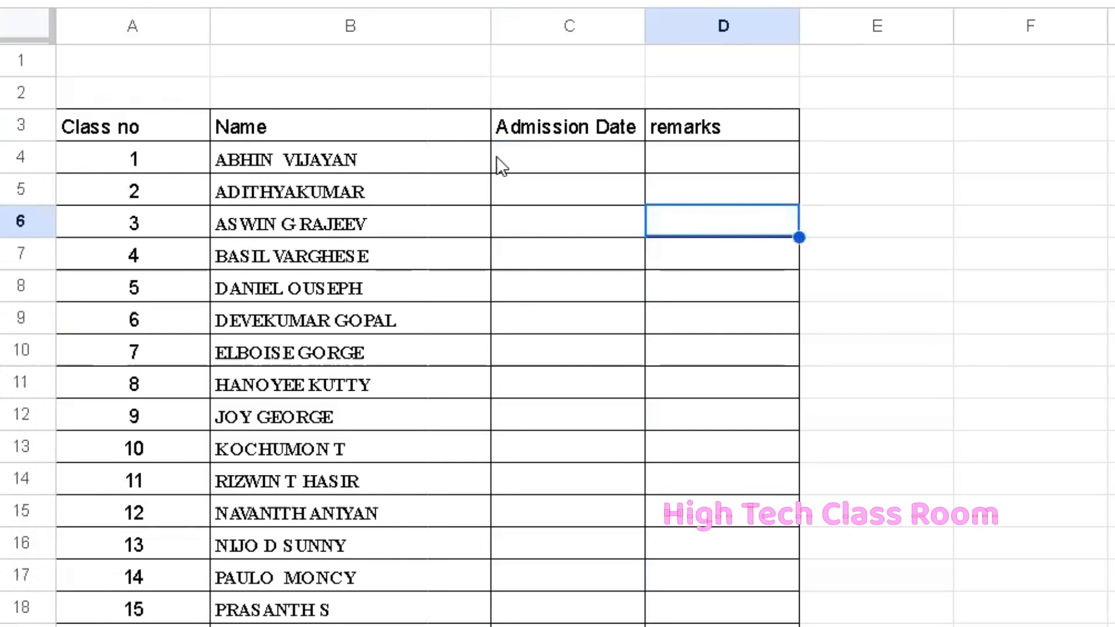
Step: Choose 2 January 2024 for cell C4 and 5 January 2024 for cell C5 from the date picker
double_click(523, 155)
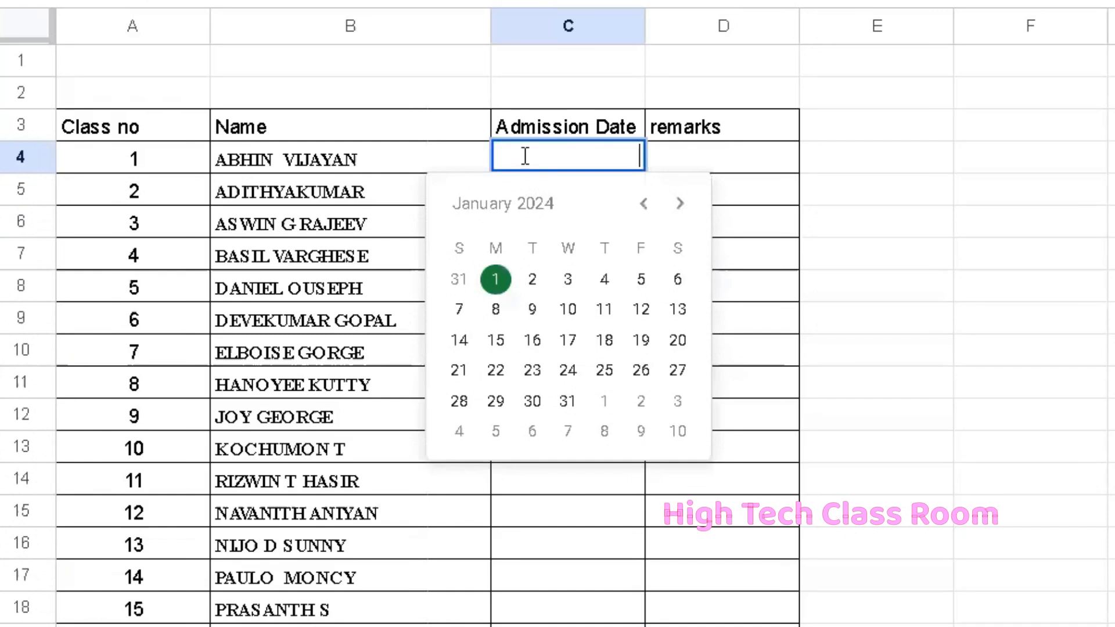
left_click(533, 280)
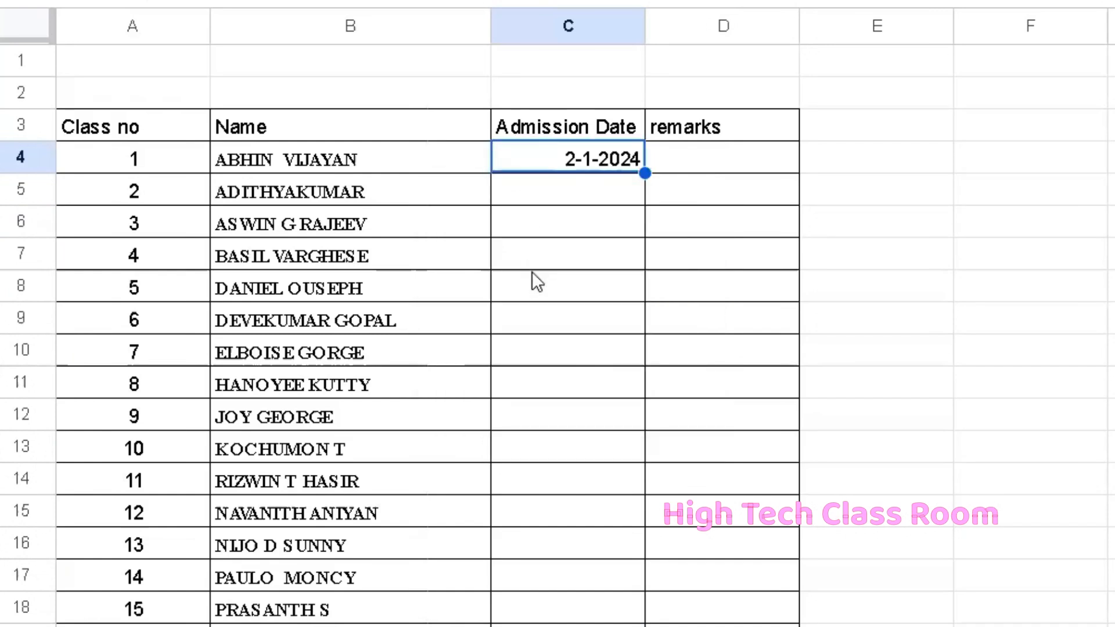
left_click(557, 196)
double_click(556, 197)
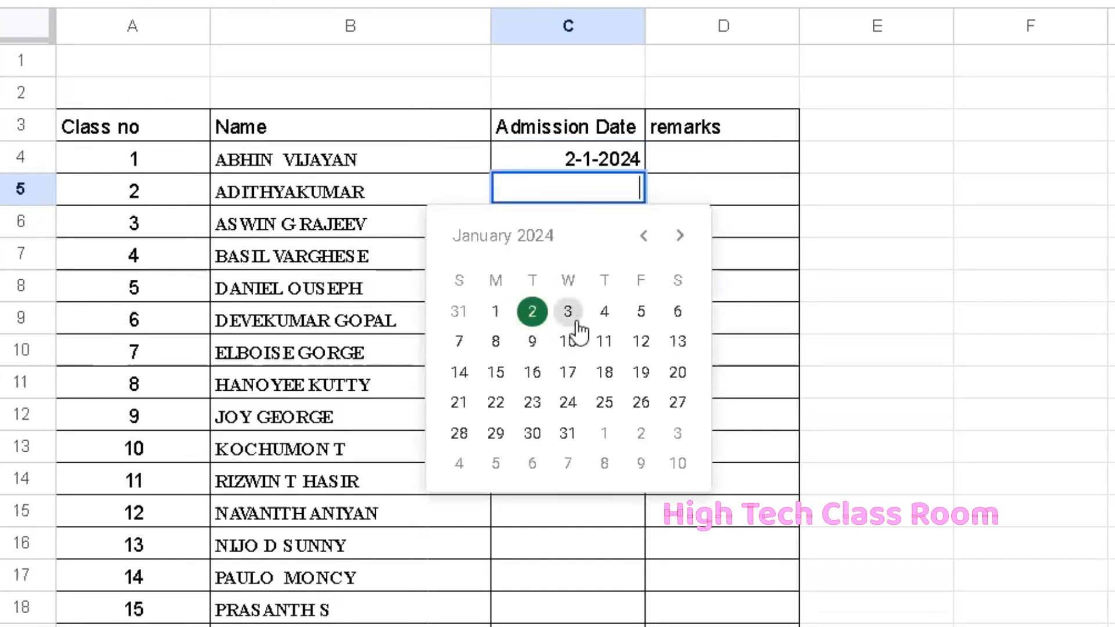
left_click(640, 314)
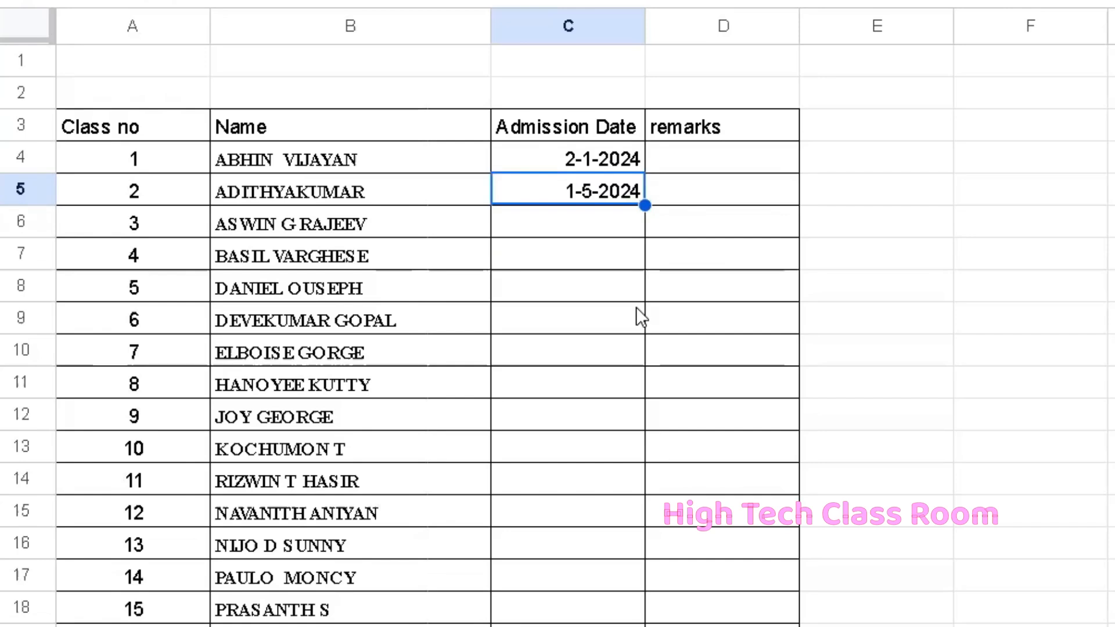
Step: Choose 7 February 2024 for cell C6 and 23 February 2024 for cell C7 from the date picker
left_click(583, 227)
double_click(584, 226)
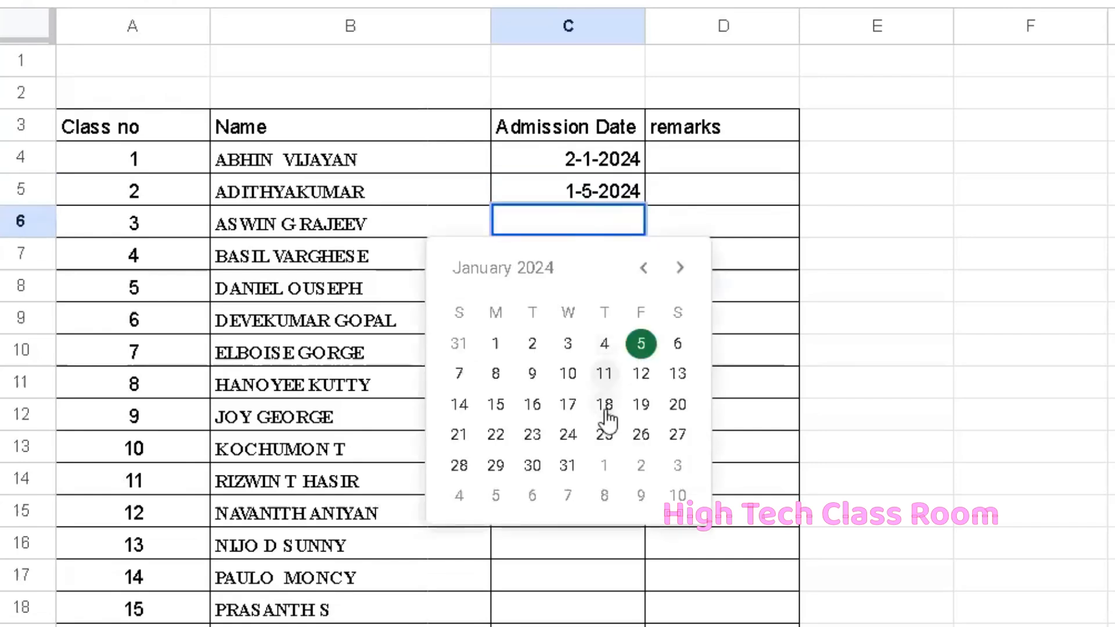
left_click(681, 269)
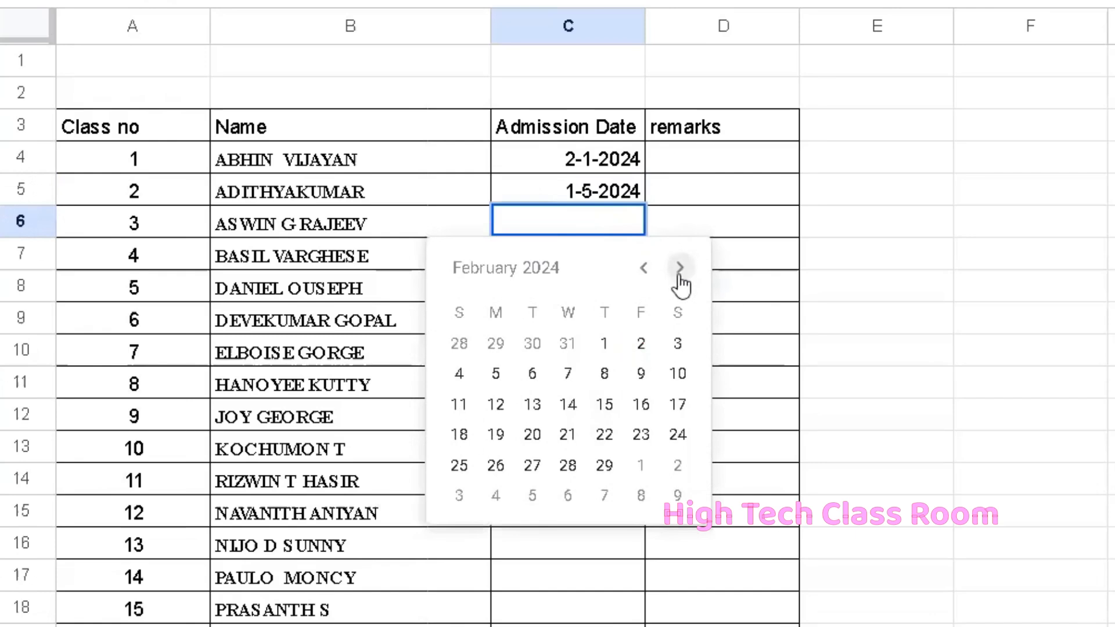
left_click(581, 375)
left_click(567, 249)
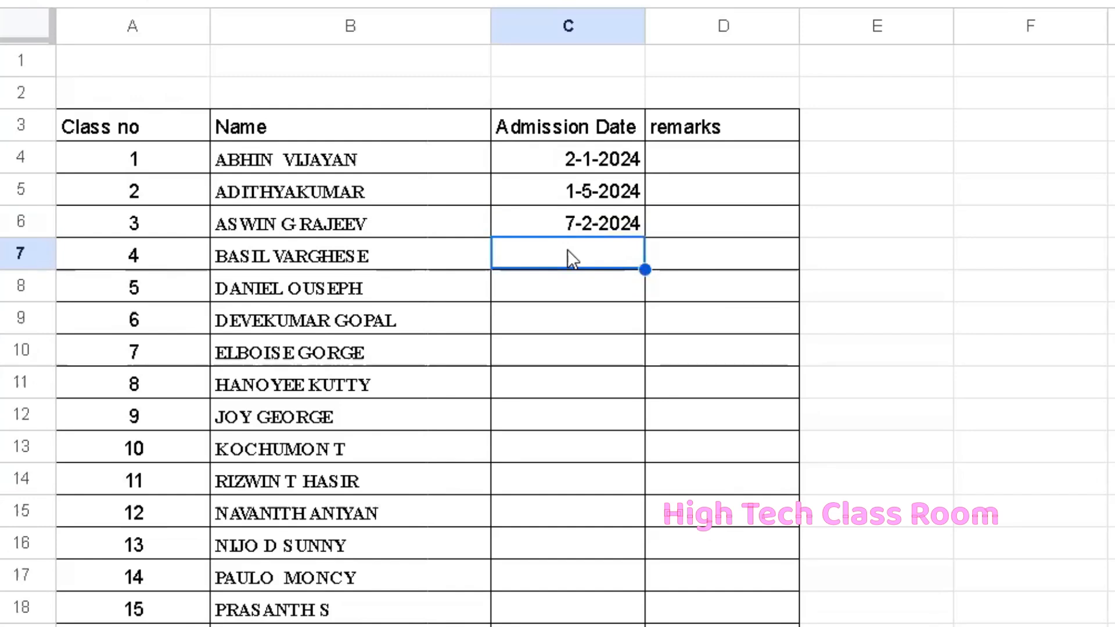
double_click(605, 254)
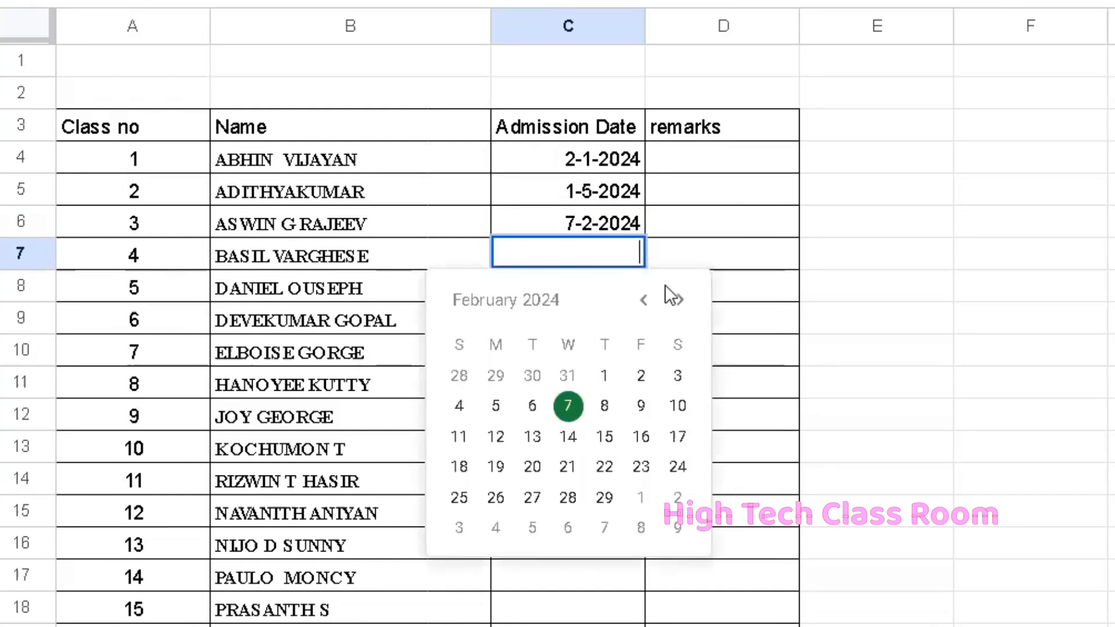
left_click(642, 466)
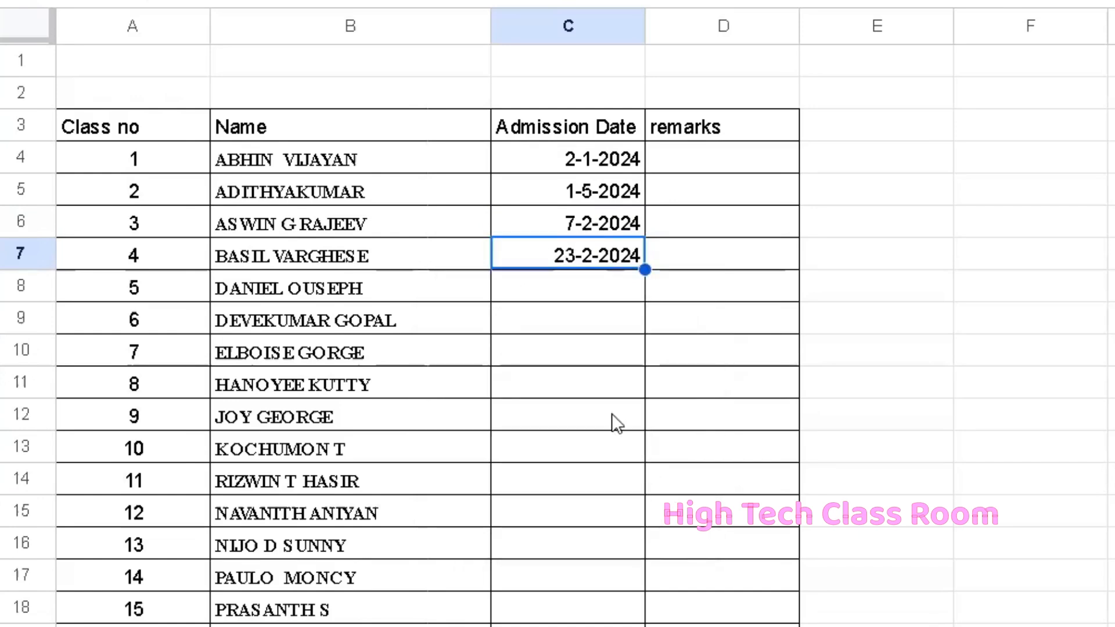
Step: Choose 1 March 2024 as the admission date in cell C8 from the date picker
left_click(575, 290)
double_click(586, 290)
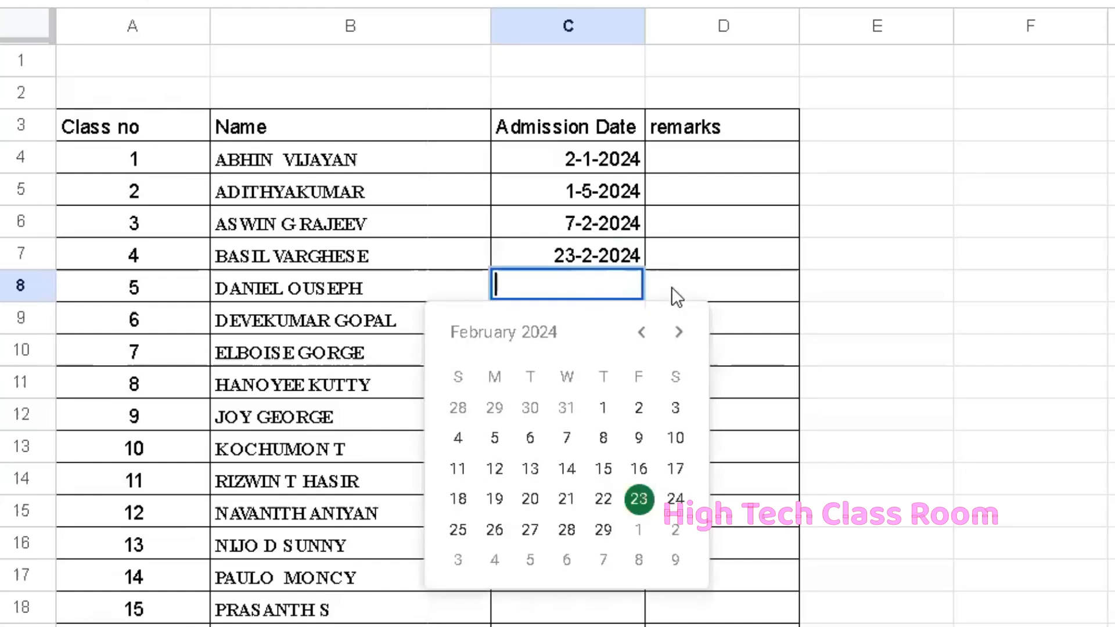
left_click(679, 331)
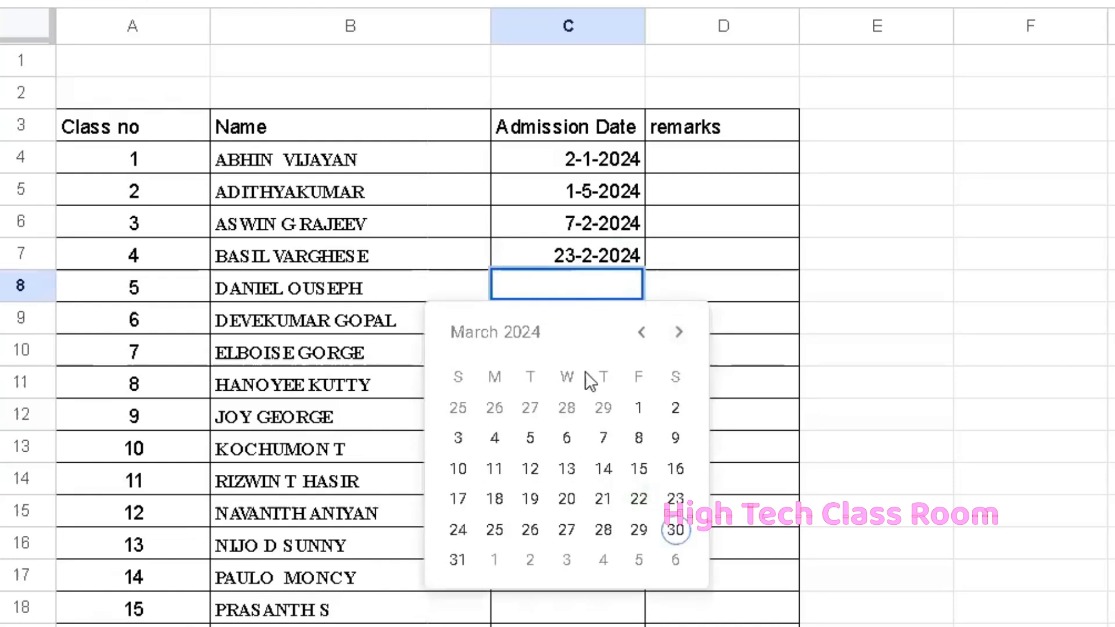
left_click(632, 408)
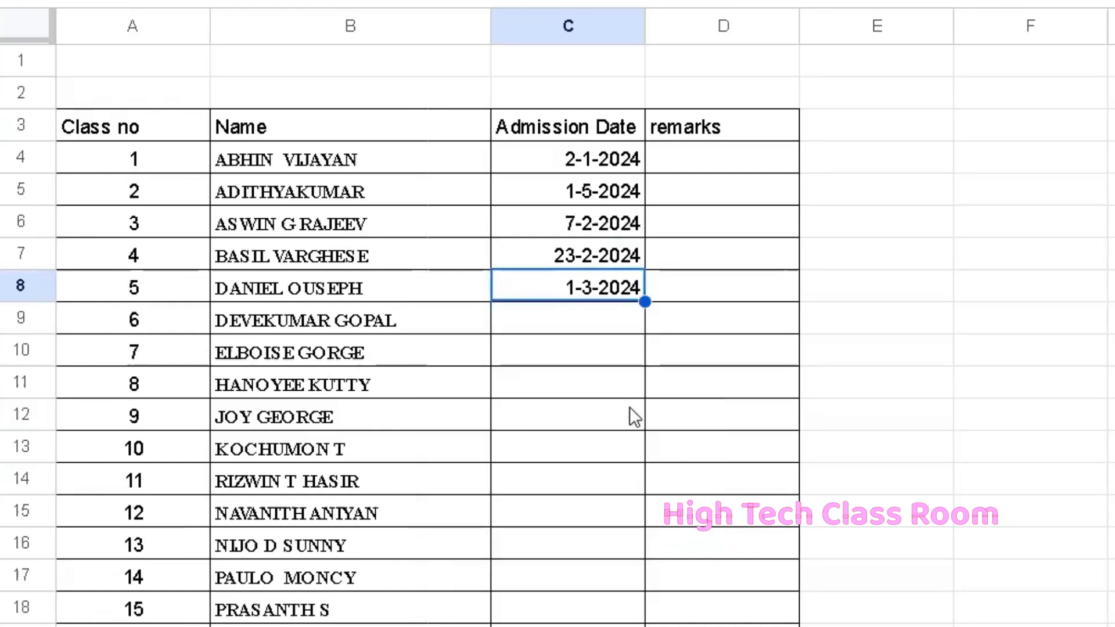
Step: Apply the day-month-year number format shown as 26-9-2008 to the Admission Date cells C4:C19
left_click_drag(560, 156, 570, 626)
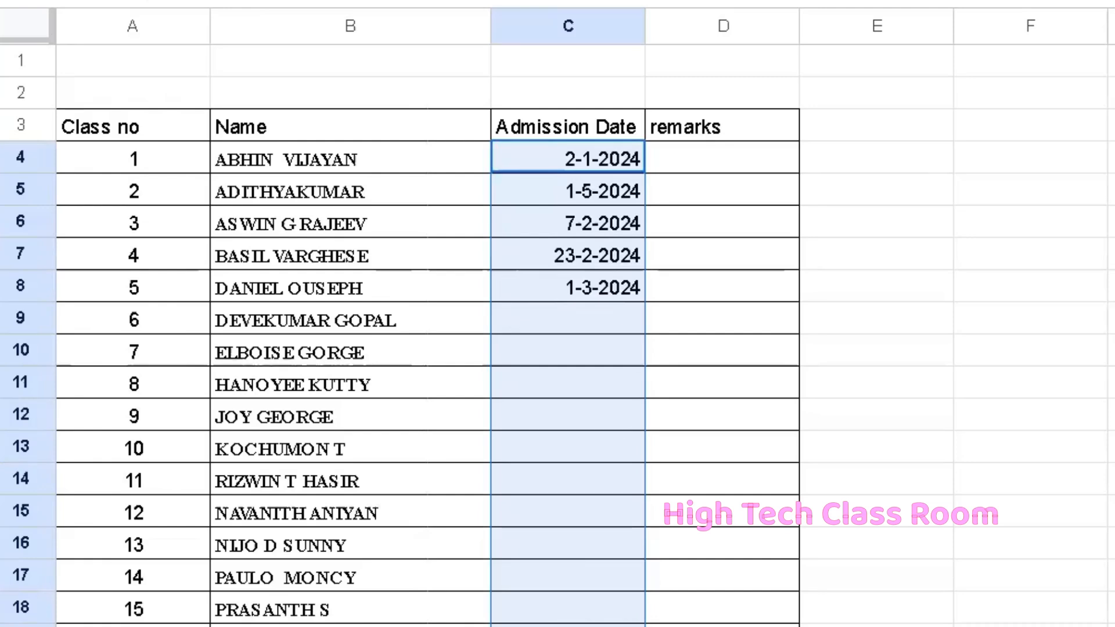
left_click(296, 13)
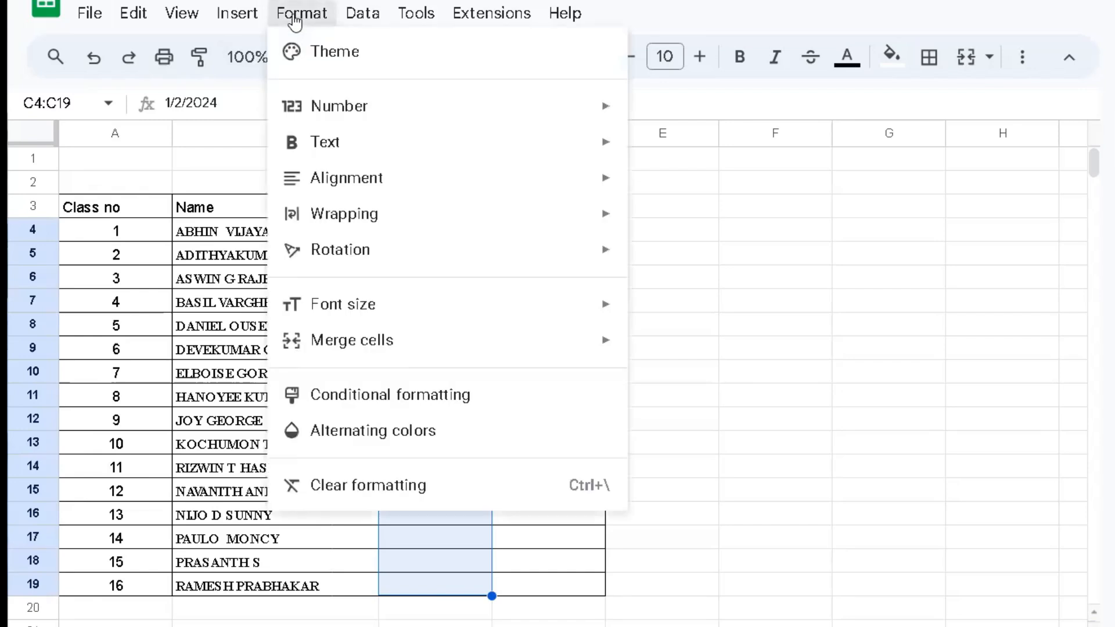
mouse_move(345, 107)
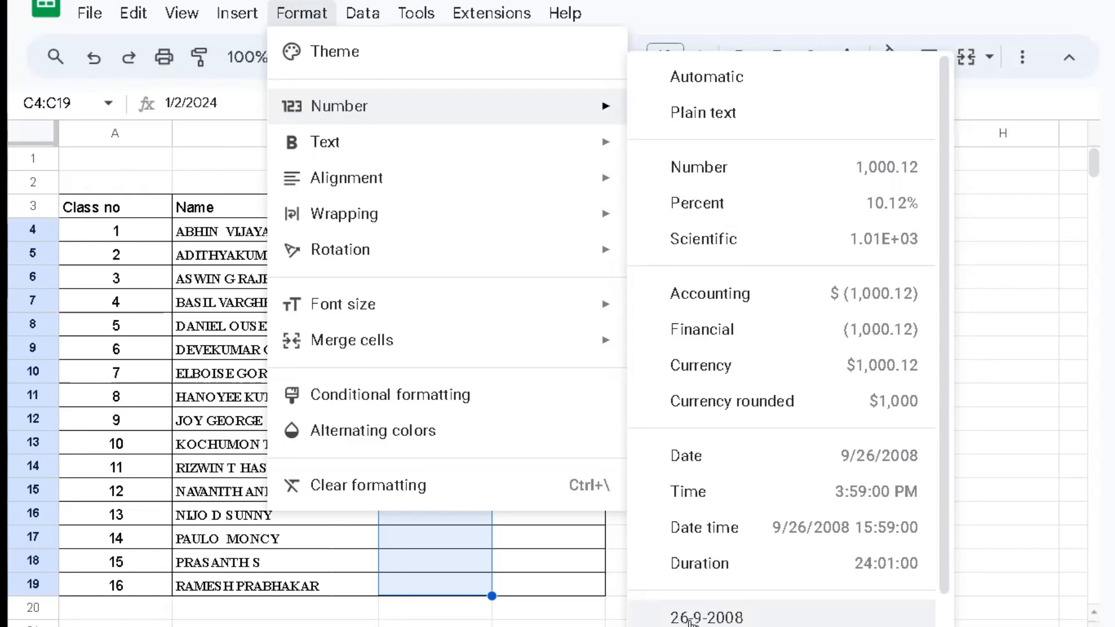
left_click(745, 619)
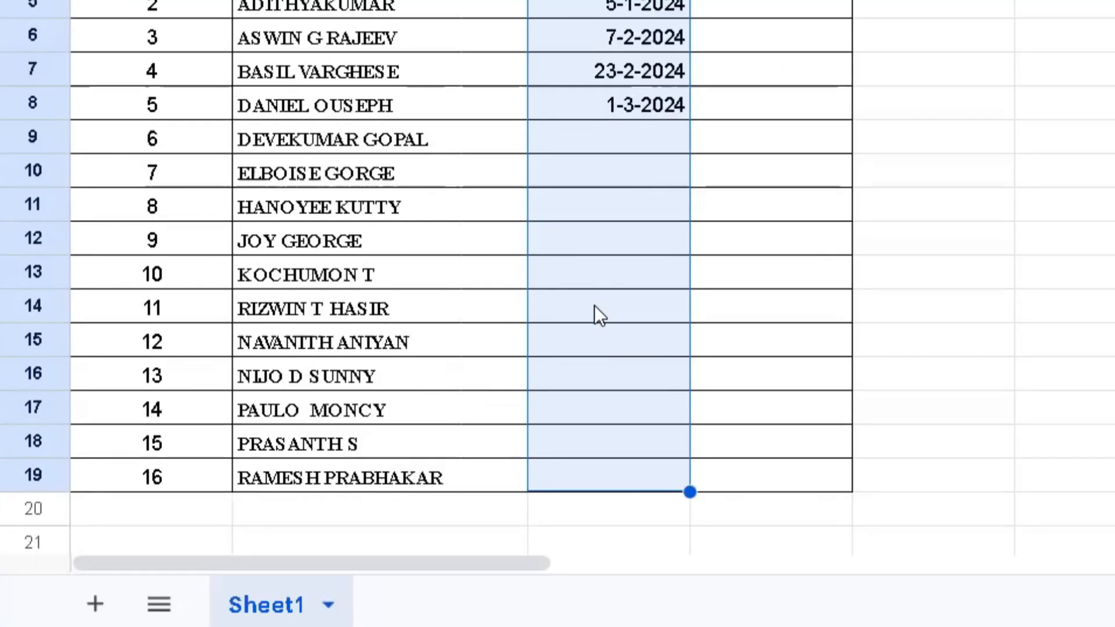
Step: Choose 30 March 2024 as the admission date in cell C14 from the date picker
double_click(596, 539)
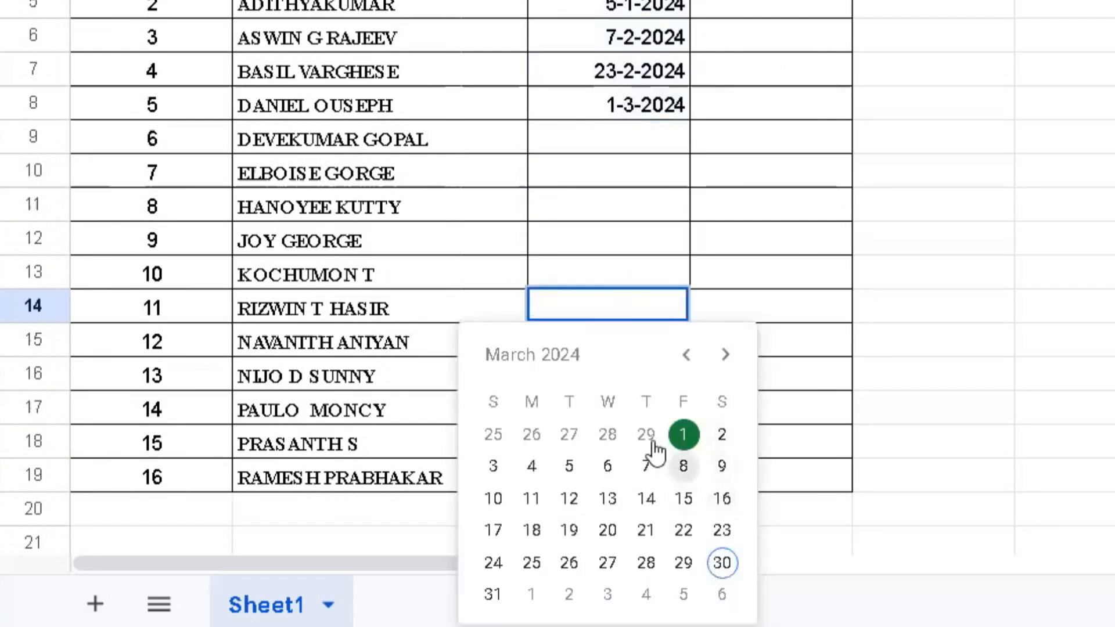
left_click(722, 563)
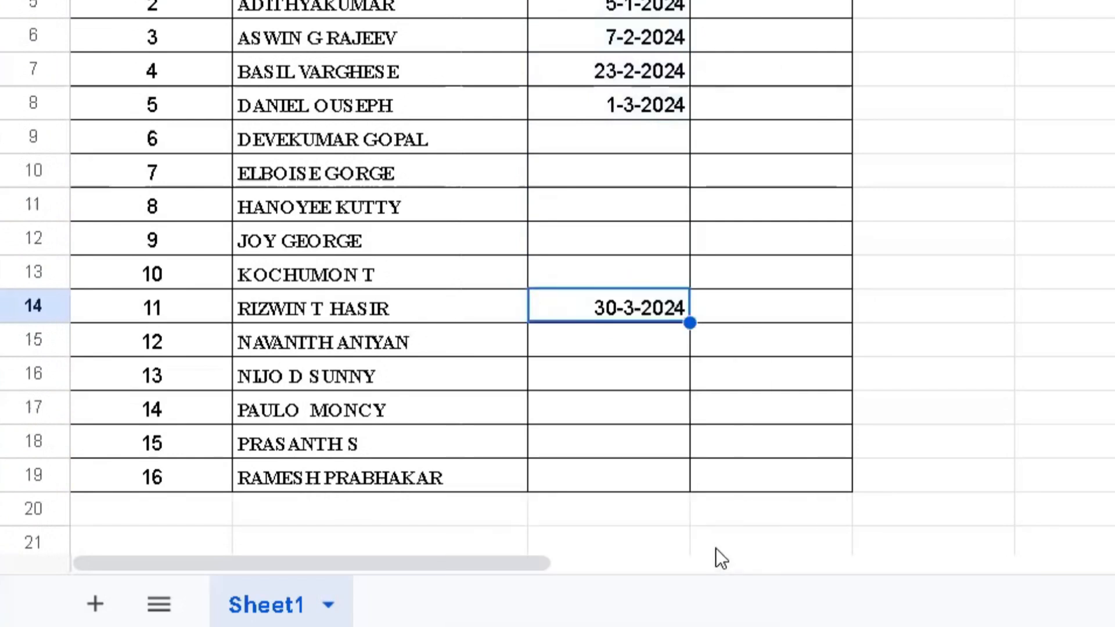